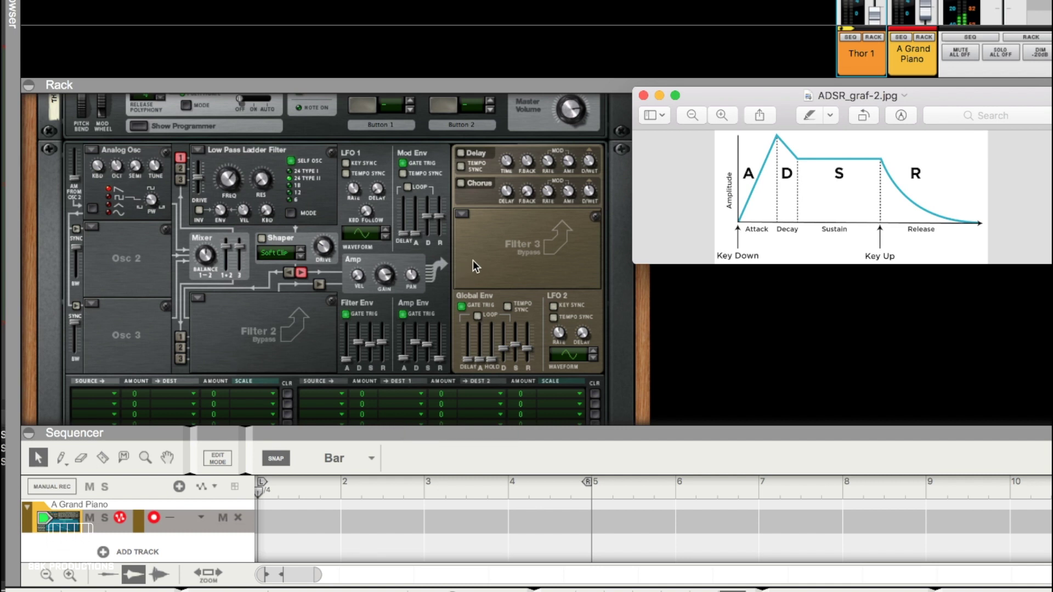
Select the Thor 1 track in the sequencer so the synth receives the keyboard input.
left_click(88, 549)
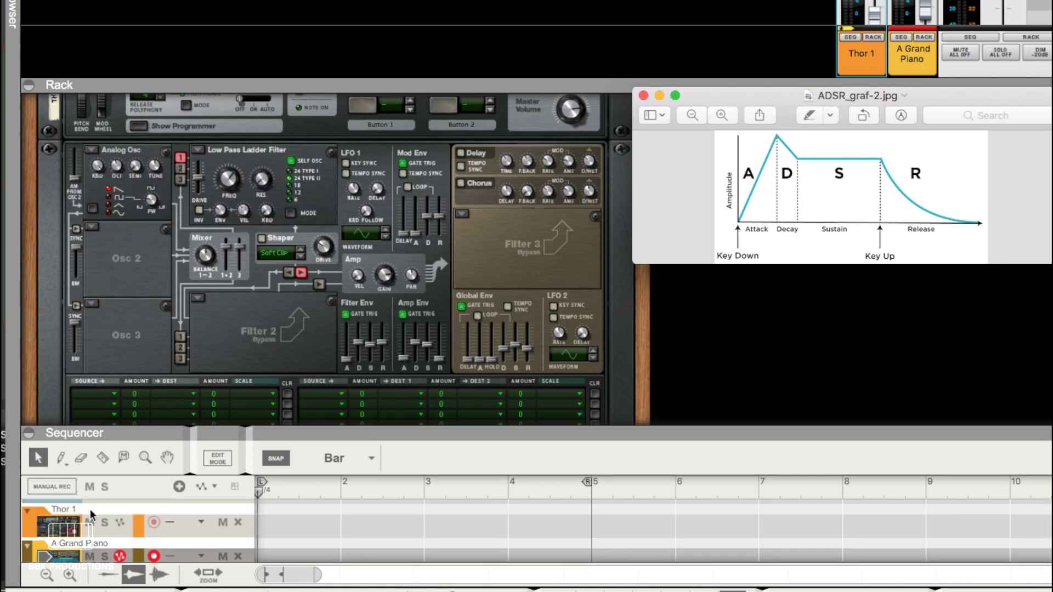
left_click(90, 509)
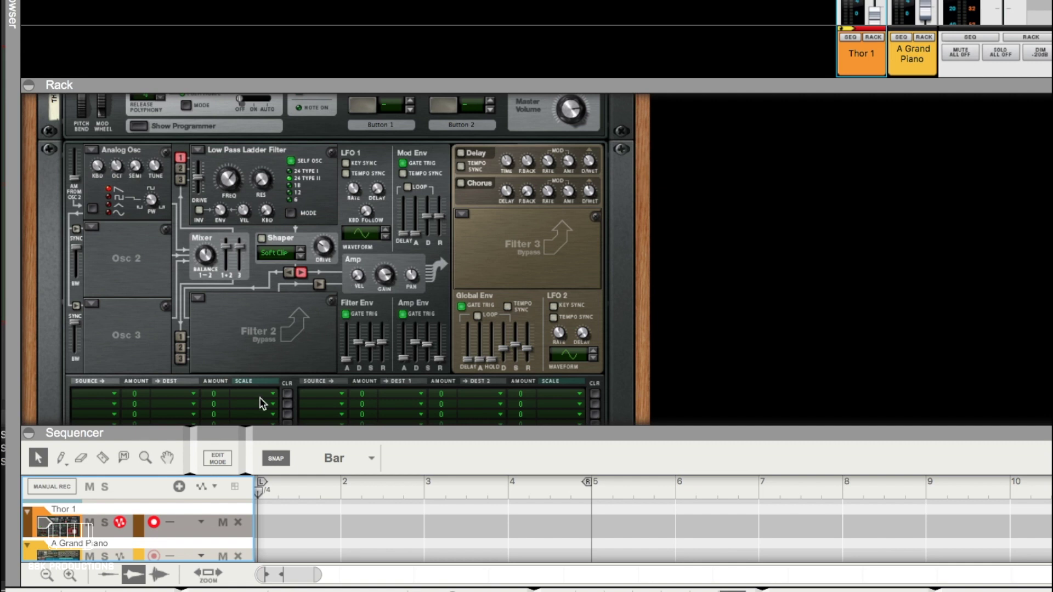
scroll(285, 208, "up", 3)
left_click(226, 109)
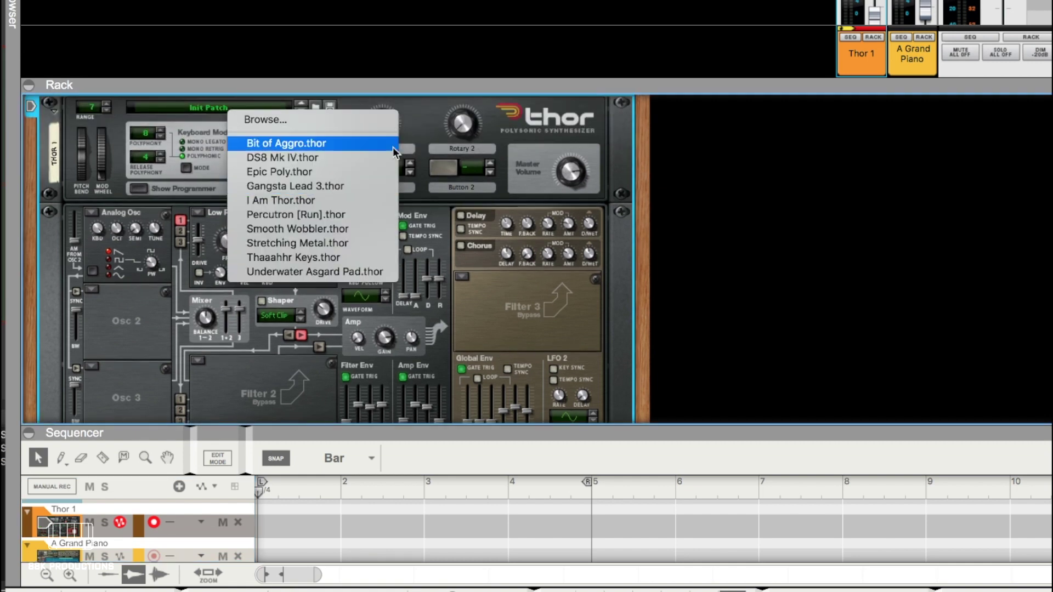
left_click(420, 104)
Lengthen the attack of Thor's amp envelope to around the middle of its range.
scroll(396, 350, "down", 3)
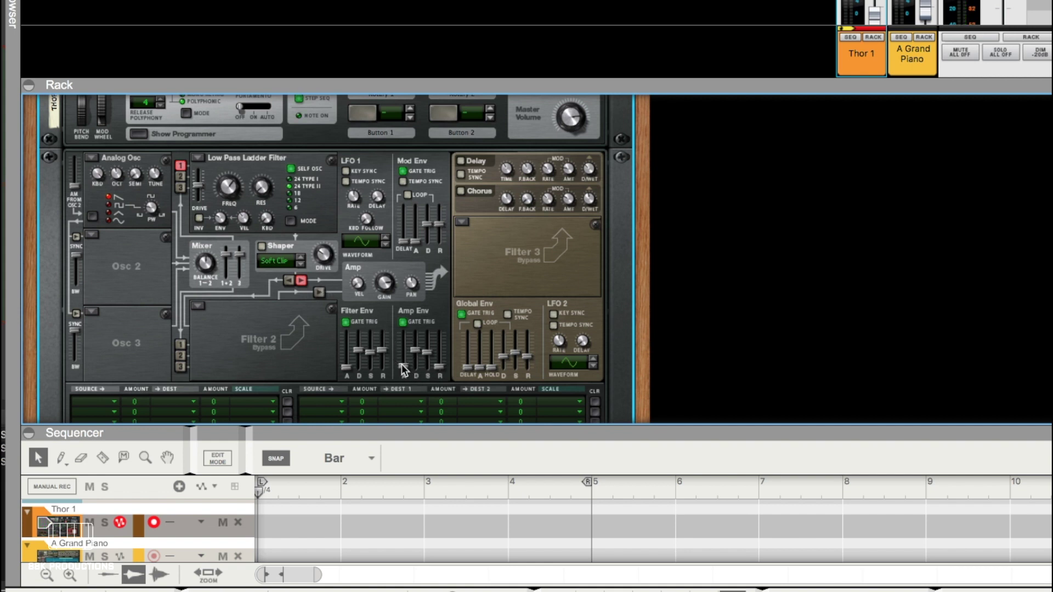
mouse_move(403, 370)
left_click_drag(401, 366, 402, 365)
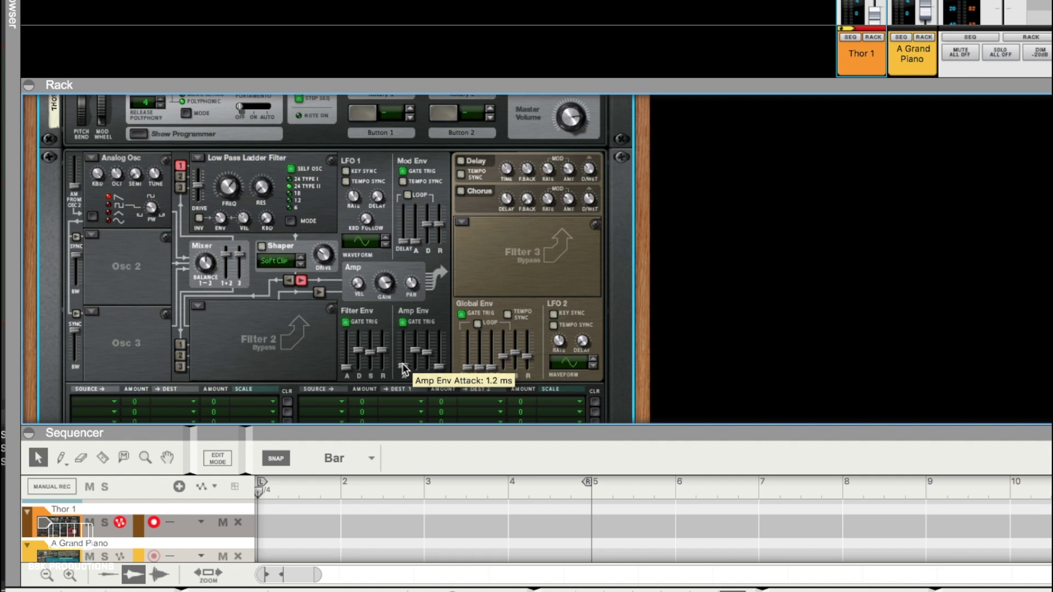
left_click_drag(402, 366, 407, 353)
Set the decay of Thor's amp envelope to about 705 ms with the sustain raised to full.
mouse_move(426, 351)
left_mouse_down()
mouse_move(426, 333)
mouse_move(415, 365)
left_mouse_up()
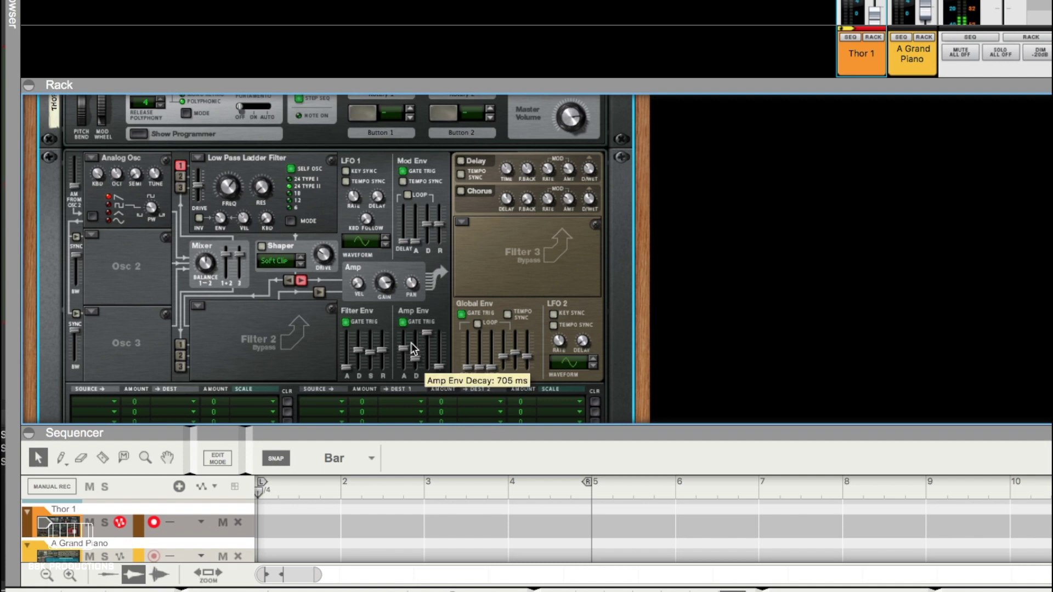
left_click_drag(404, 348, 412, 460)
left_click_drag(416, 368, 417, 359)
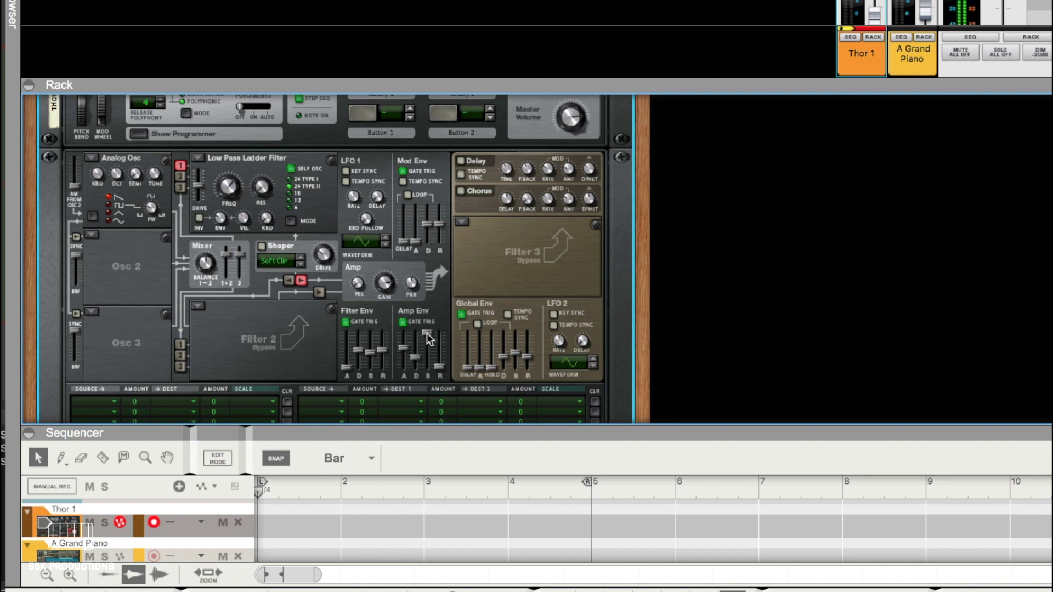
Lower the sustain of Thor's amp envelope to about half and set its release to 3.03 s.
left_click(416, 353)
mouse_move(416, 352)
left_mouse_down()
mouse_move(429, 334)
mouse_move(429, 357)
mouse_move(429, 349)
left_mouse_up()
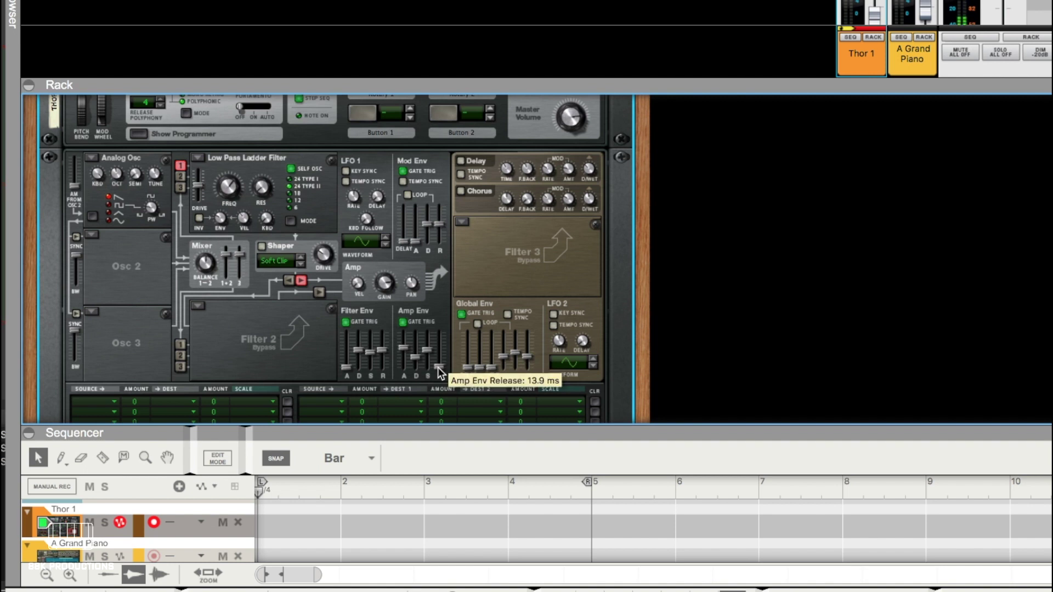
left_click_drag(438, 370, 439, 358)
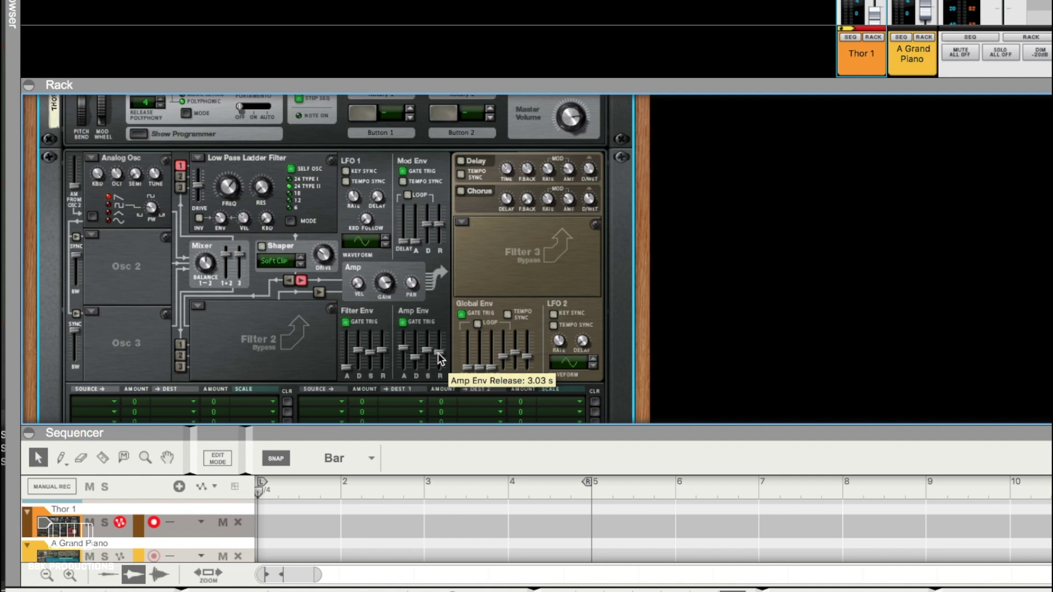
Switch on the RV7000 reverb attached below the Thor synth.
scroll(439, 359, "down", 1)
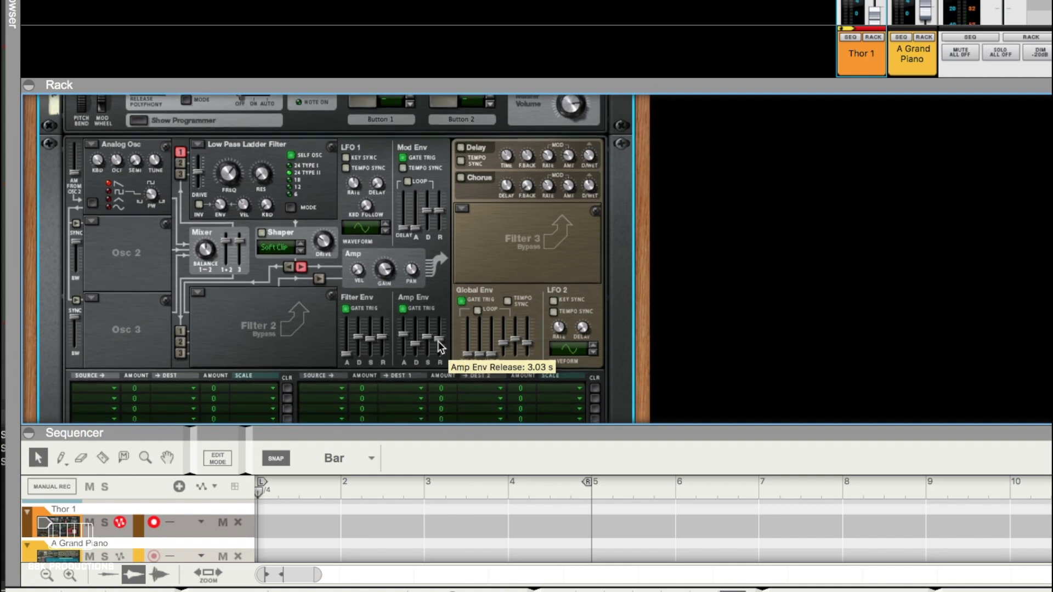
scroll(438, 345, "down", 5)
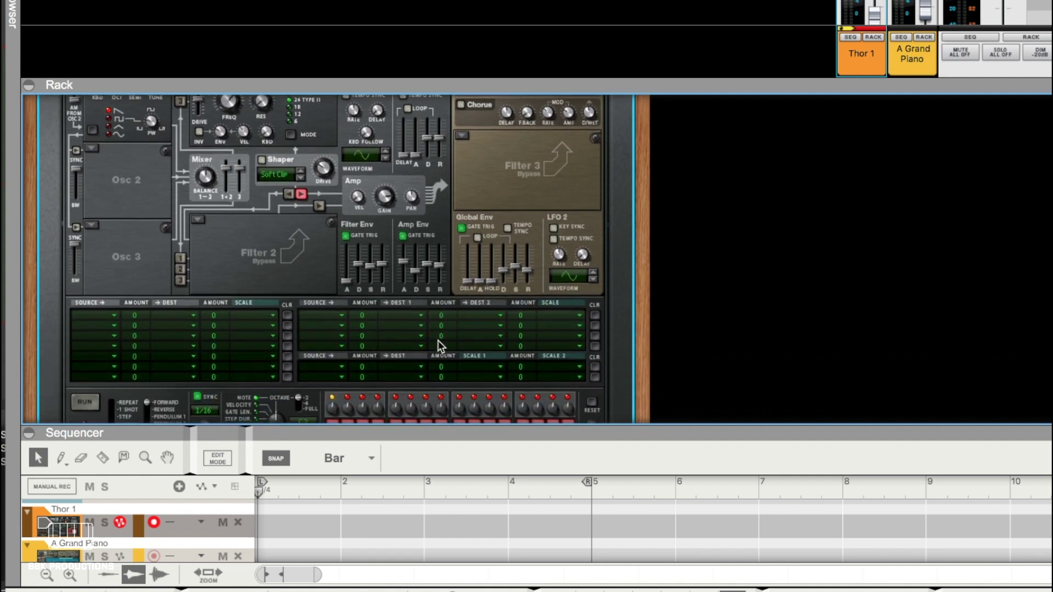
scroll(438, 346, "down", 4)
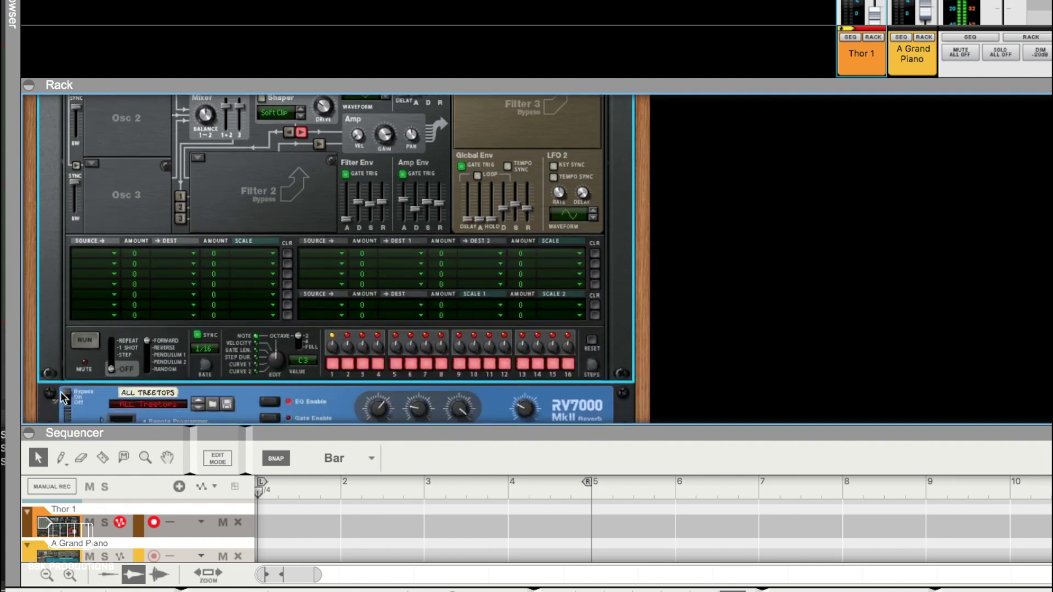
left_click(65, 397)
left_click(64, 397)
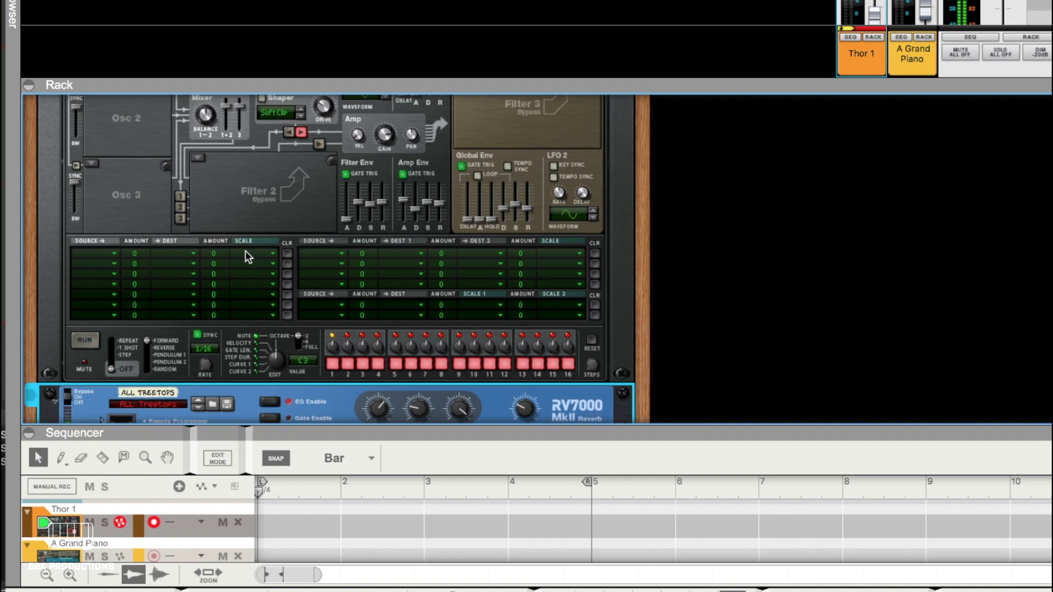
Set the attack of Thor's filter envelope to 2.43 s.
scroll(231, 241, "up", 3)
scroll(177, 289, "down", 3)
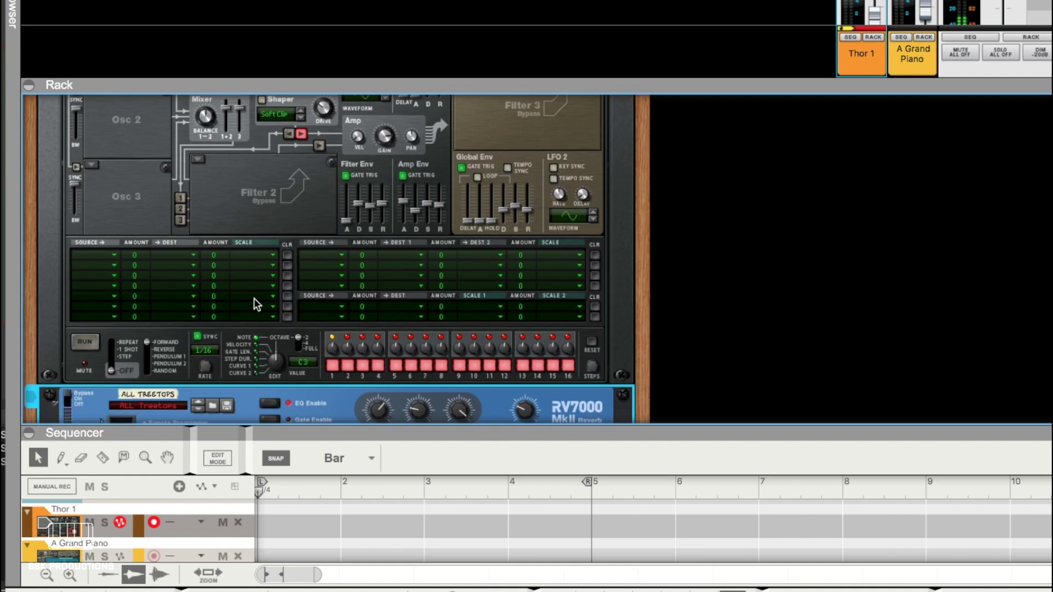
scroll(255, 298, "up", 3)
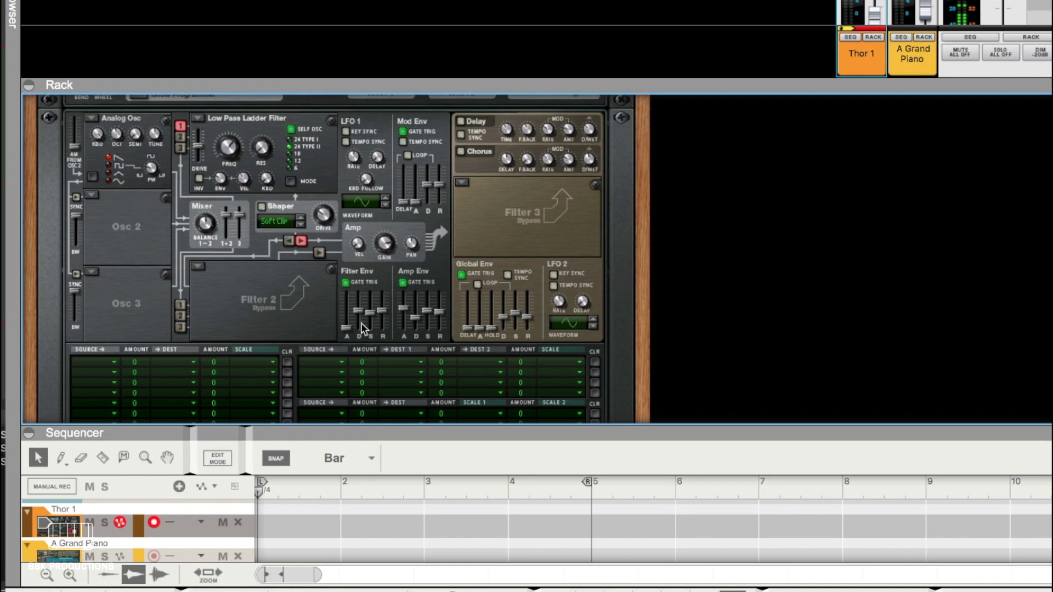
left_click_drag(349, 325, 349, 310)
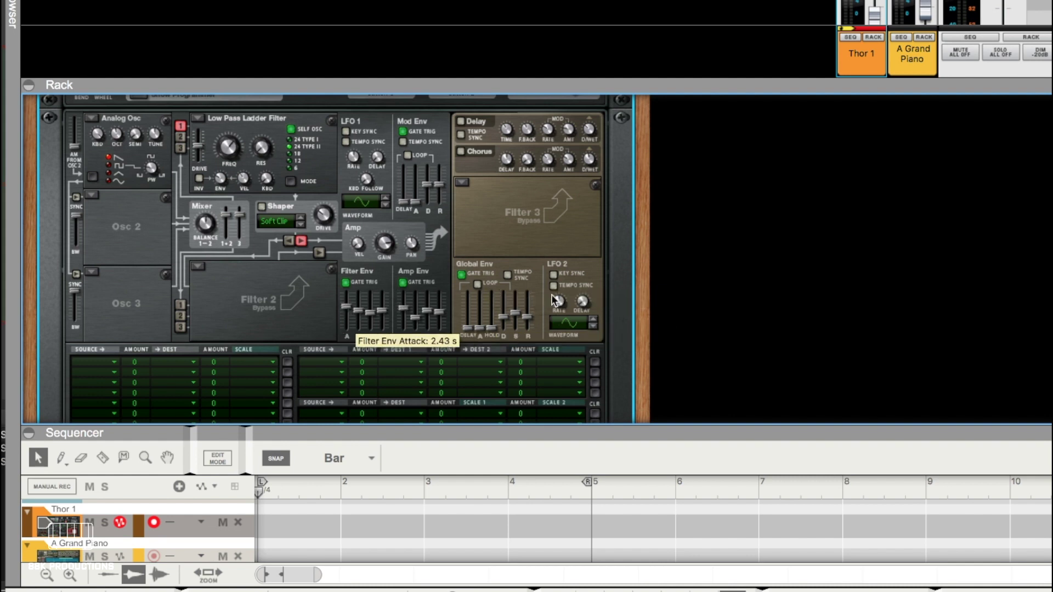
Select the A Grand Piano track and select all sample zones in its NN-XT editor, starting from WHPP_C3.wav.
scroll(369, 336, "down", 5)
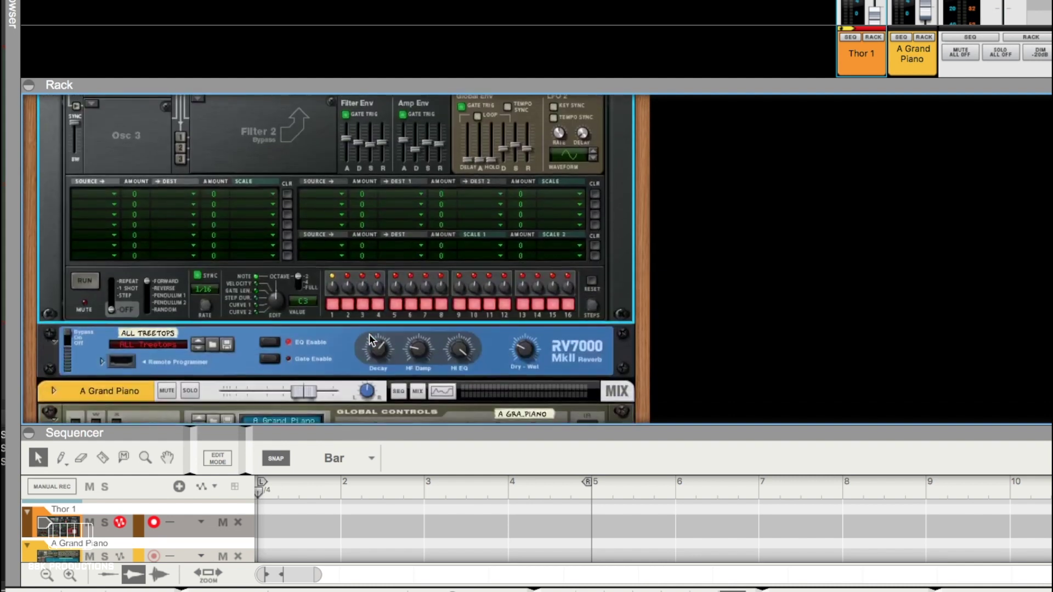
scroll(370, 339, "down", 1)
scroll(370, 339, "down", 1)
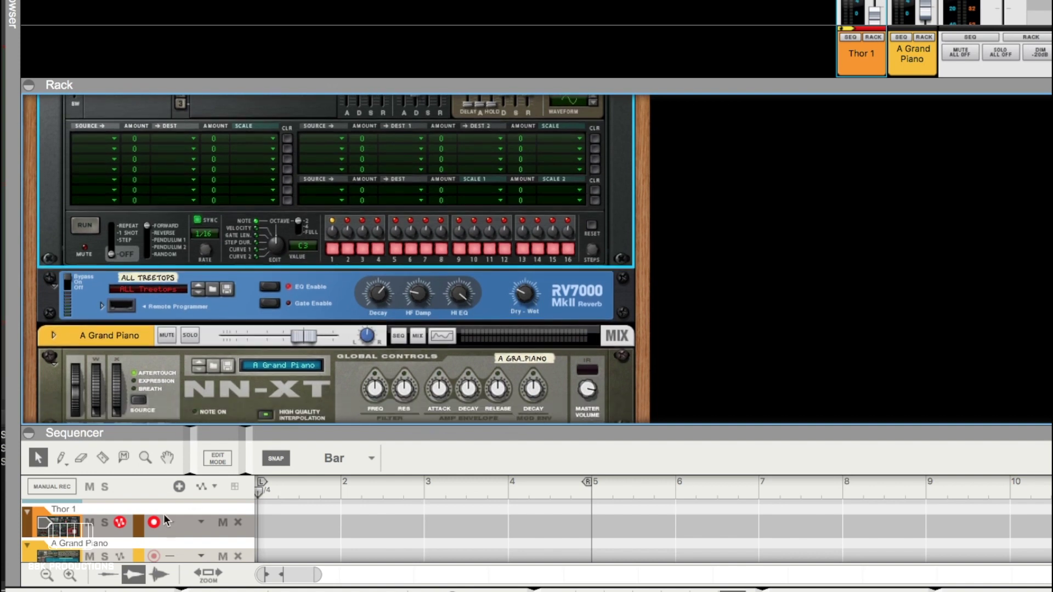
left_click(141, 546)
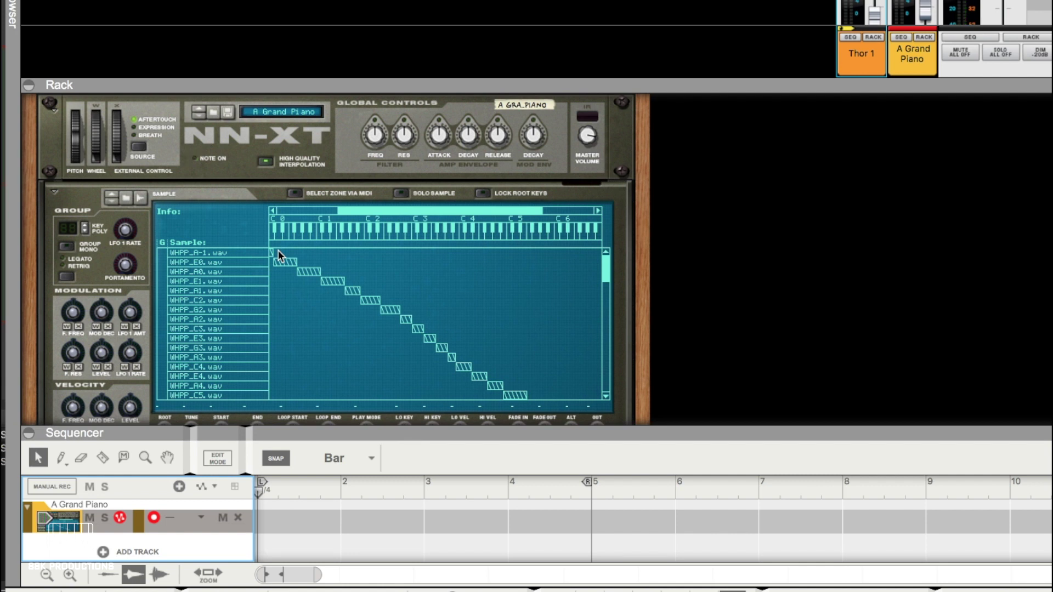
scroll(278, 250, "down", 4)
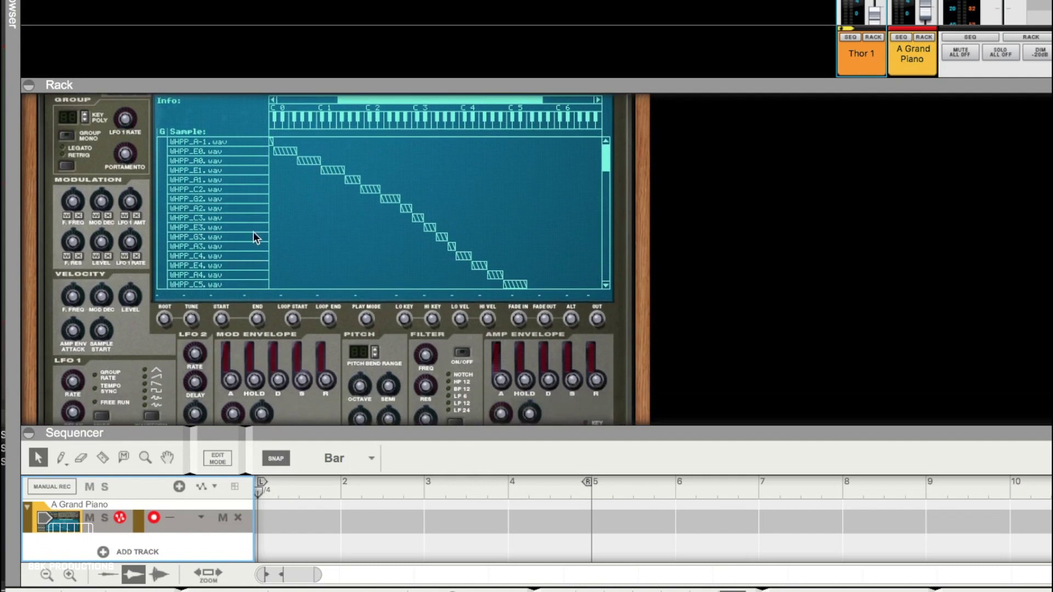
left_click(238, 219)
key("ctrl+a")
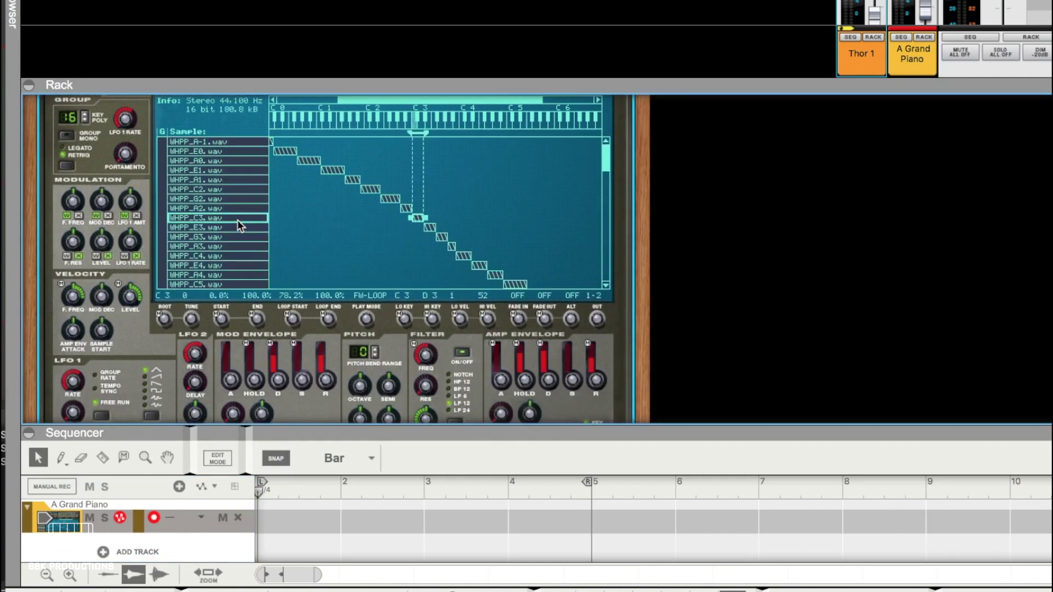
Set the NN-XT amp envelope attack to 0.58 s for the selected zones.
scroll(275, 179, "up", 1)
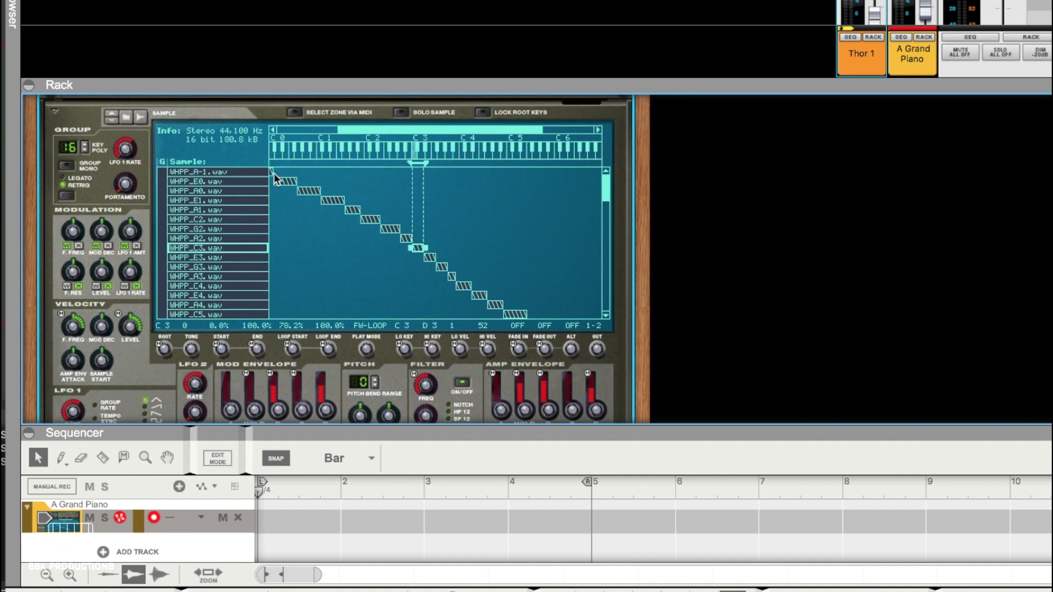
scroll(362, 193, "up", 5)
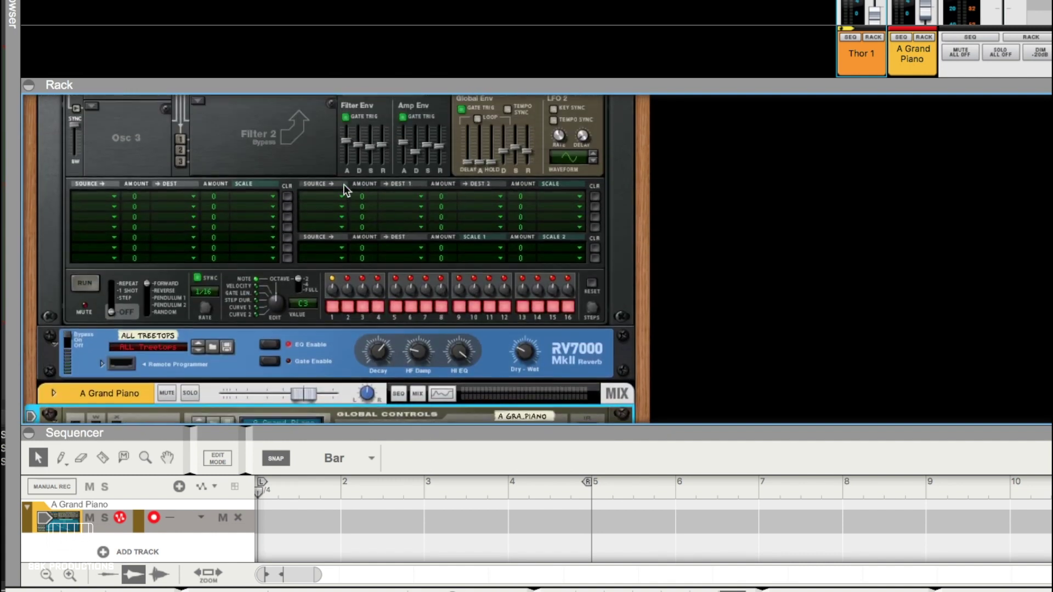
scroll(239, 147, "down", 6)
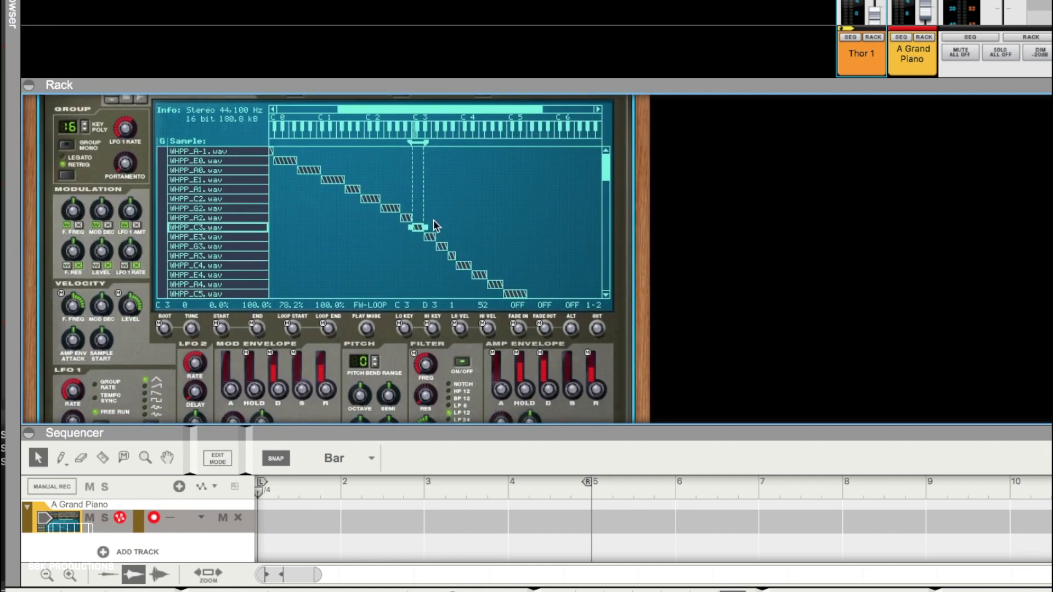
scroll(442, 247, "down", 3)
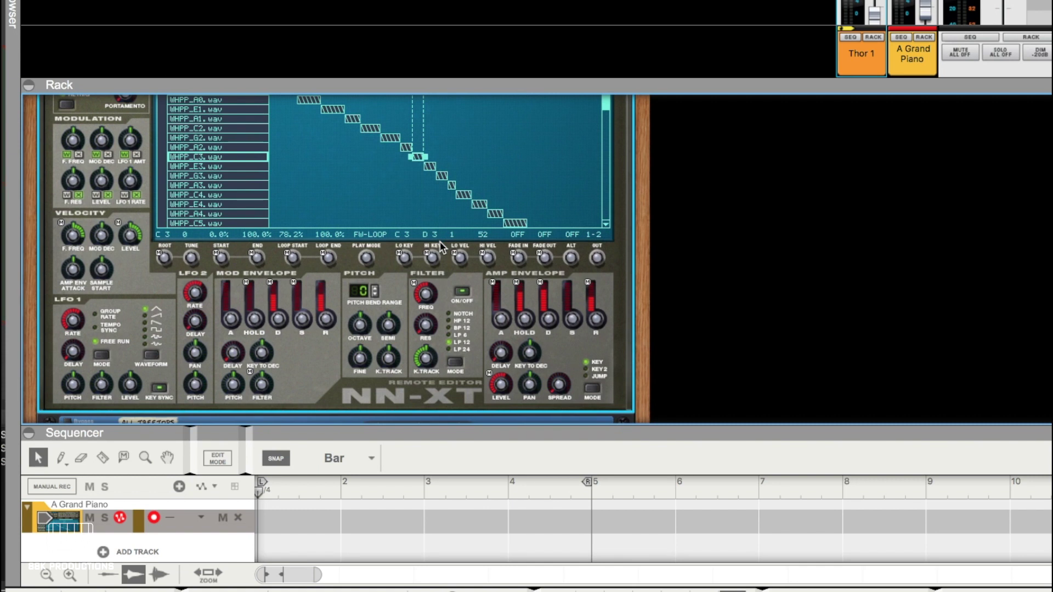
mouse_move(503, 288)
left_click_drag(502, 288, 504, 324)
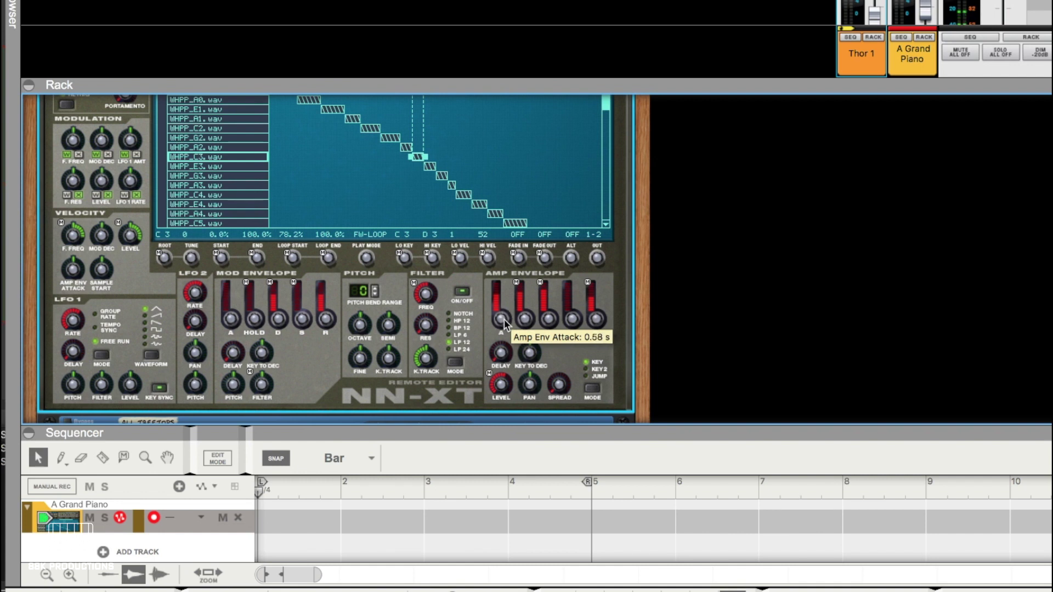
Raise the NN-XT amp envelope sustain to about half and set its decay to 0.37 s.
left_click_drag(572, 320, 576, 250)
mouse_move(525, 319)
left_mouse_down()
mouse_move(524, 336)
mouse_move(529, 316)
left_mouse_up()
mouse_move(528, 321)
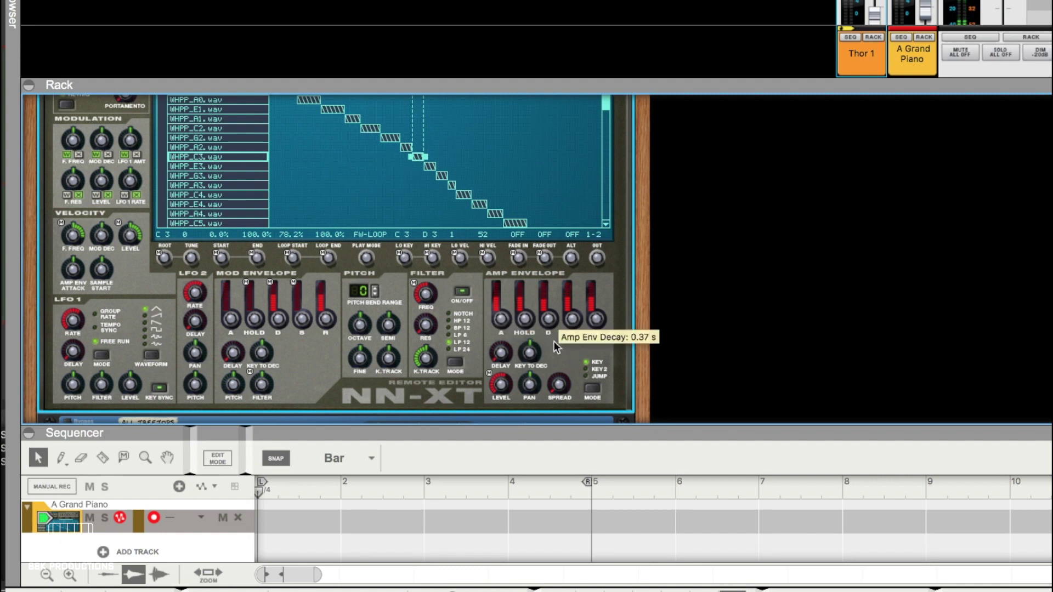
Raise the NN-XT amp envelope sustain to near maximum, trying attack times of 49.1 ms and 2.70 s before shortening the attack.
left_click_drag(500, 319, 500, 333)
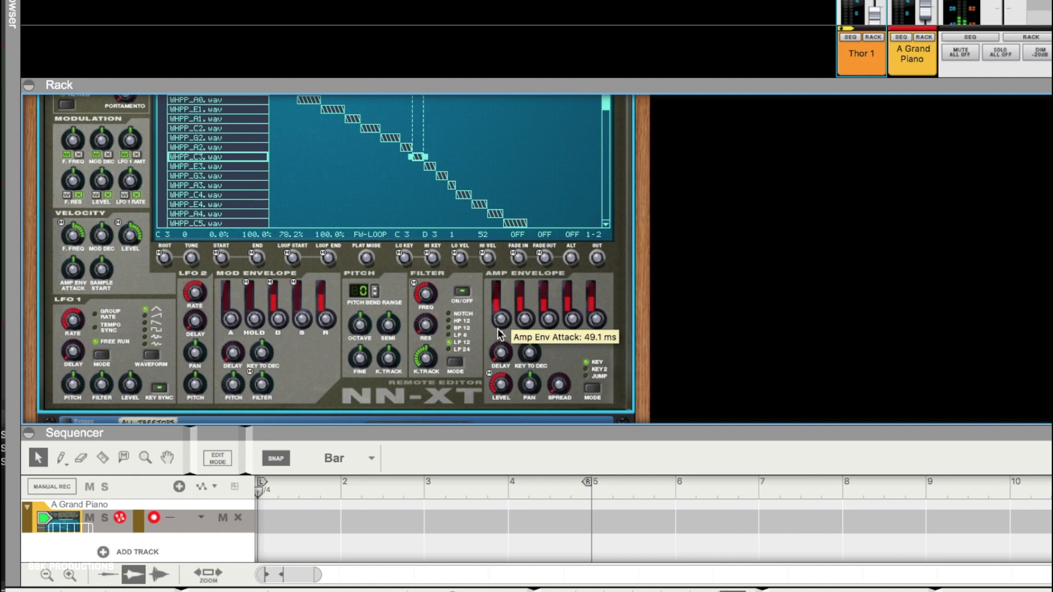
left_click_drag(574, 319, 575, 181)
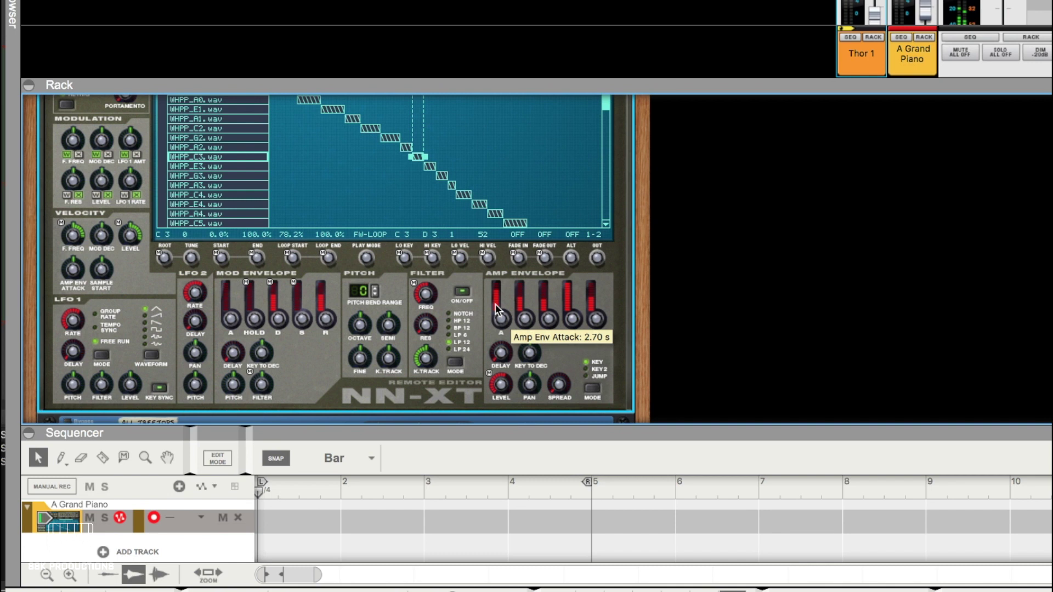
left_click_drag(497, 309, 500, 335)
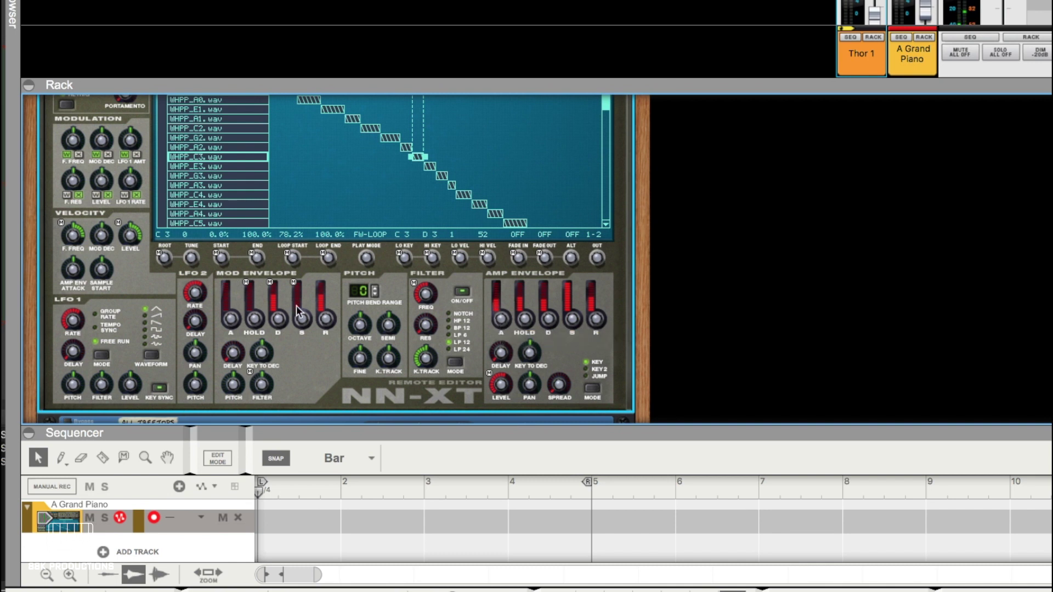
Switch on the RV7000 reverb below the NN-XT and set its Dry/Wet to 26.
scroll(296, 311, "down", 5)
left_click(61, 299)
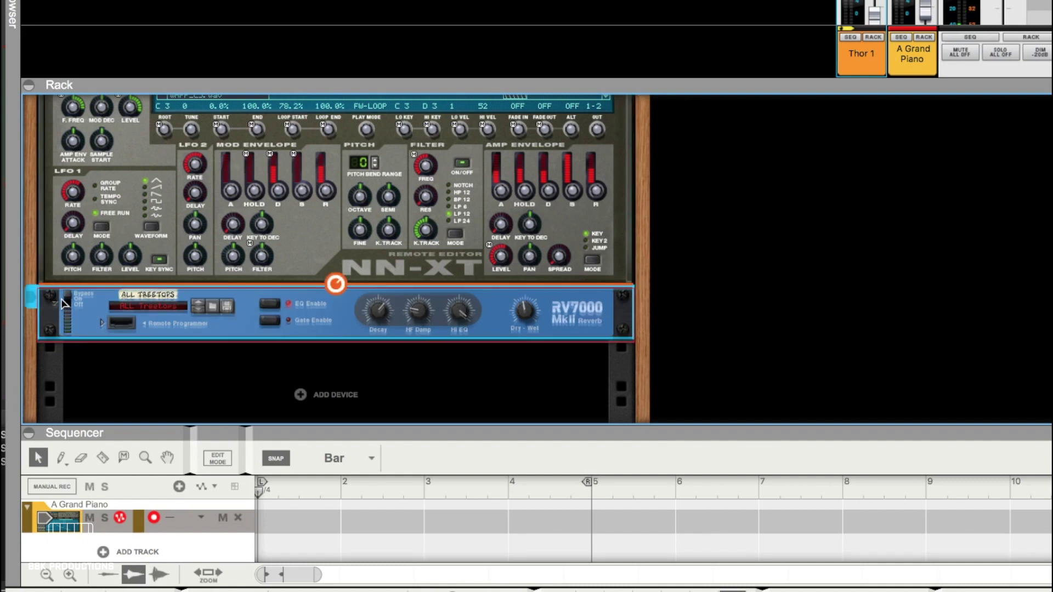
left_click(71, 302)
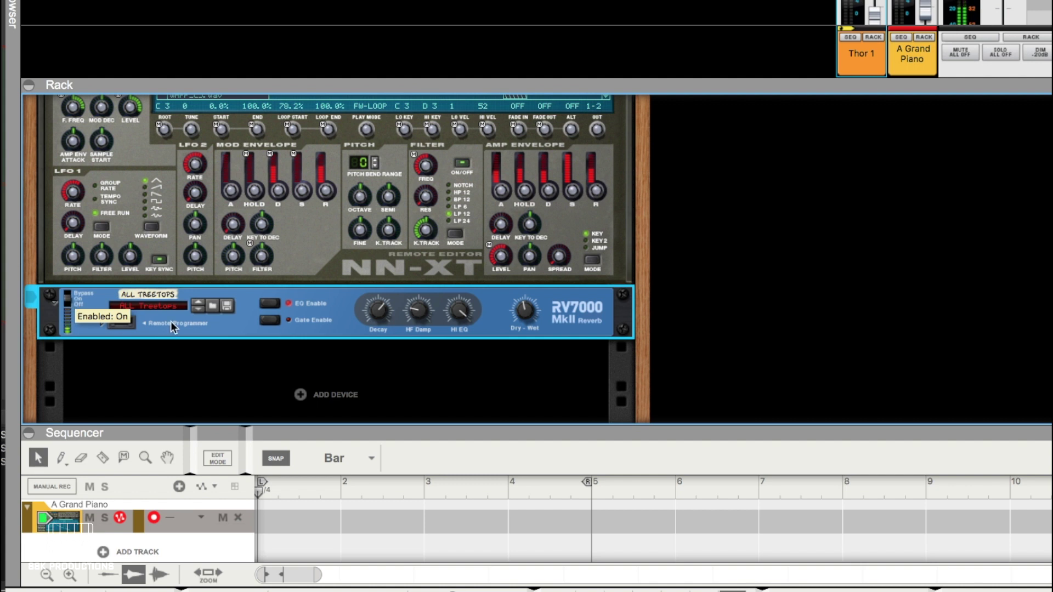
mouse_move(525, 307)
left_click_drag(525, 307, 524, 313)
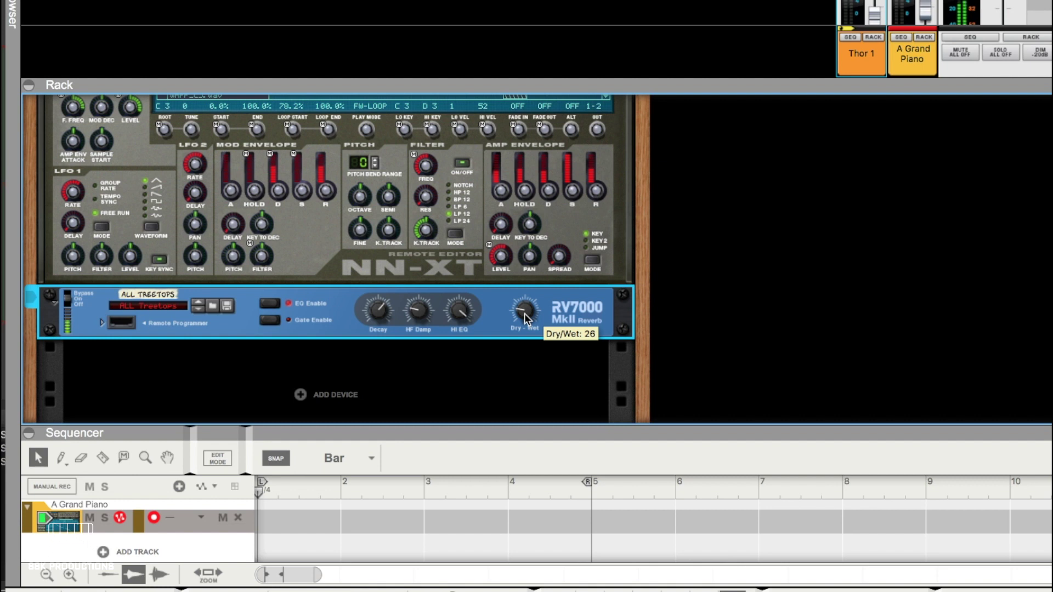
Load the B GrandPiano 1.0.sxt patch into the NN-XT sampler.
scroll(420, 178, "up", 5)
scroll(310, 133, "up", 2)
left_click(301, 128)
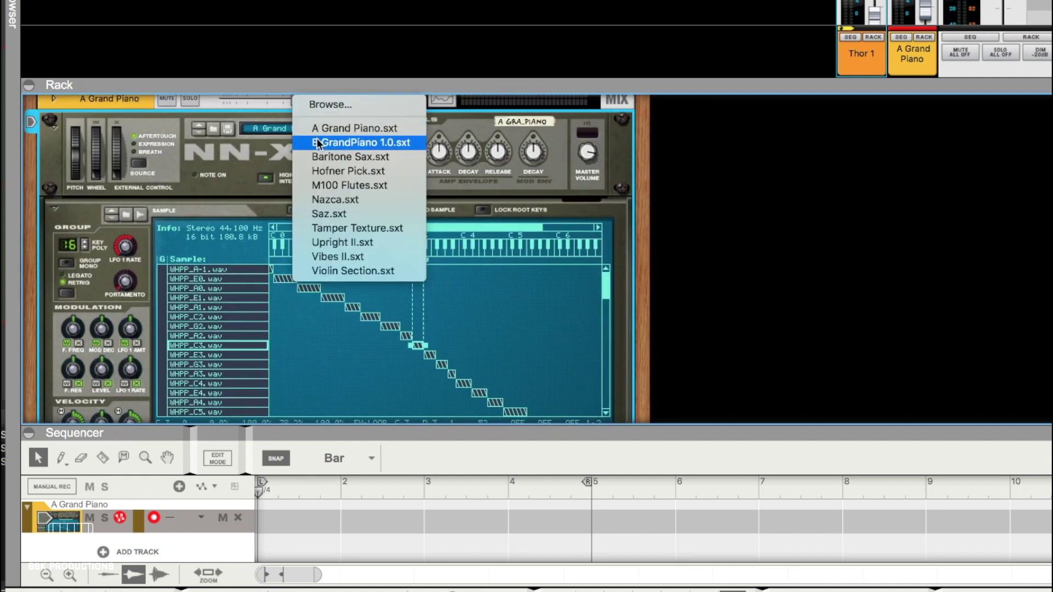
left_click(318, 143)
scroll(323, 202, "down", 3)
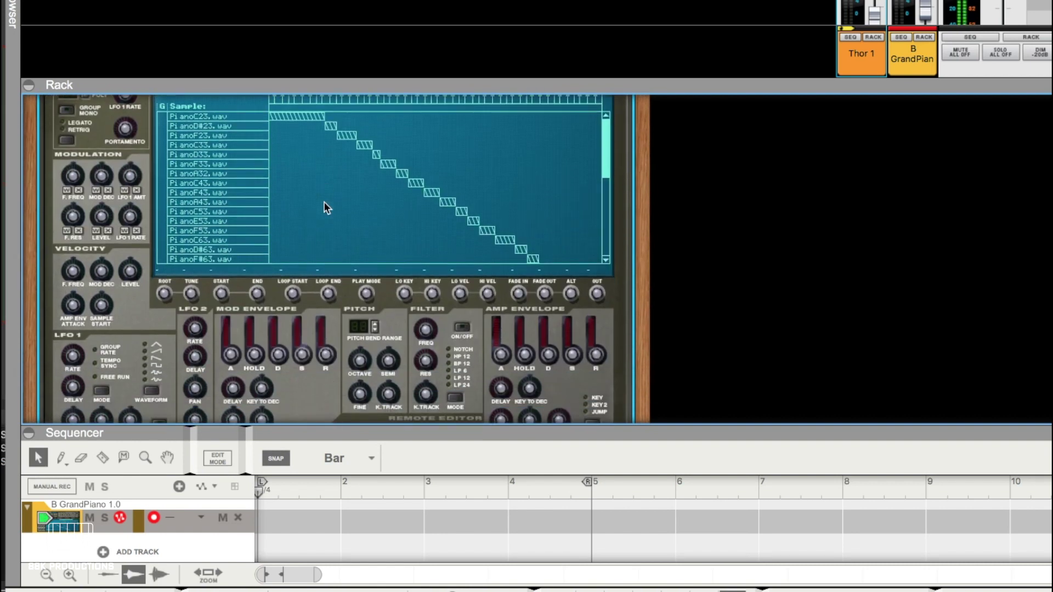
Set the RV7000 reverb below the NN-XT to Bypass.
scroll(325, 206, "down", 2)
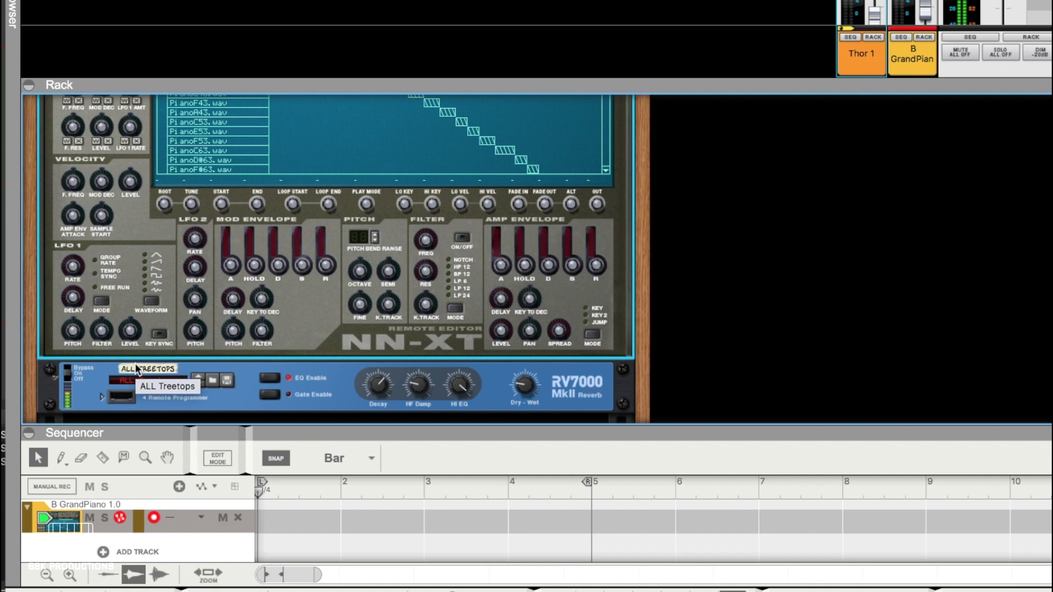
left_click(68, 366)
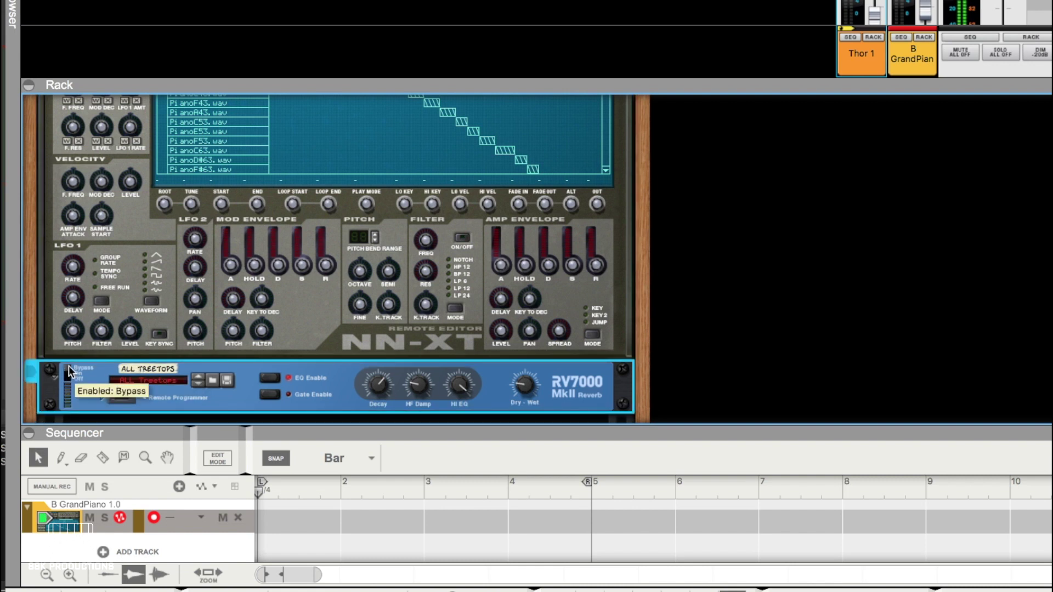
Select the PianoE53.wav zone in the NN-XT, set its amp envelope attack to 2.83 s, and raise its release to maximum.
left_click(502, 259)
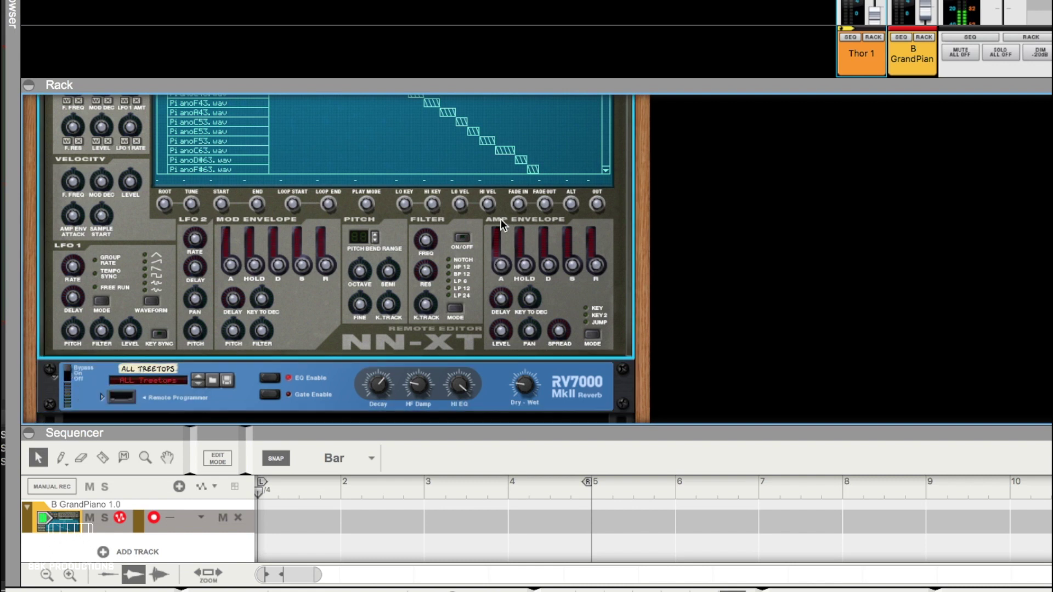
left_click(213, 132)
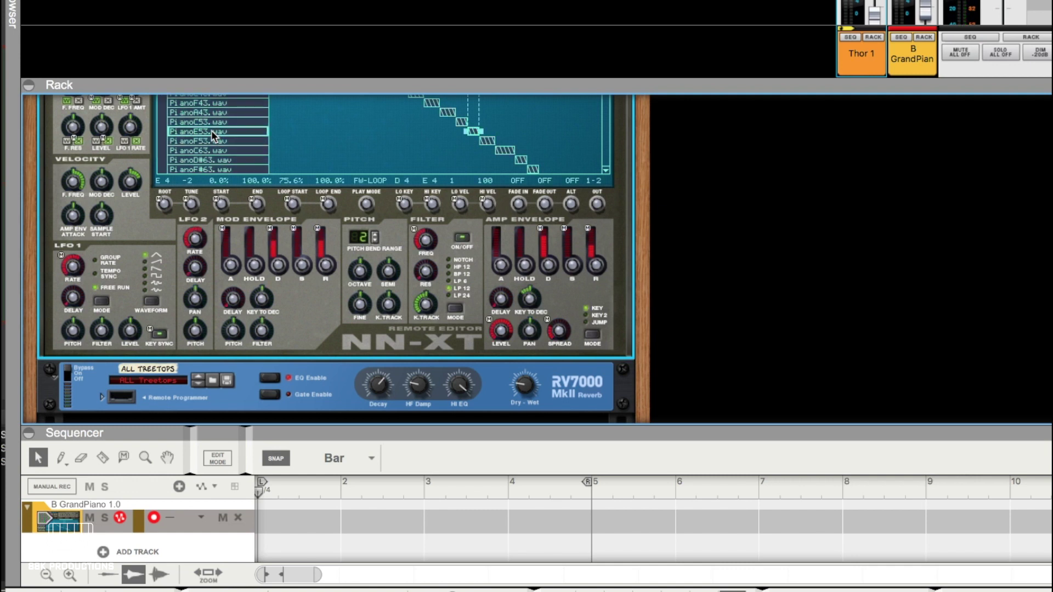
mouse_move(507, 229)
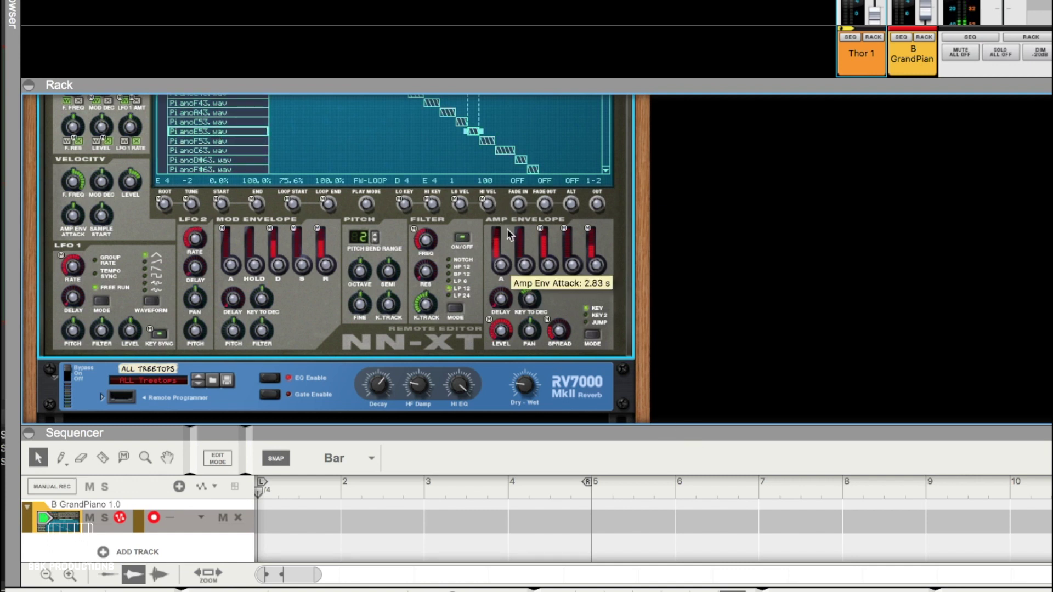
left_click_drag(601, 263, 601, 206)
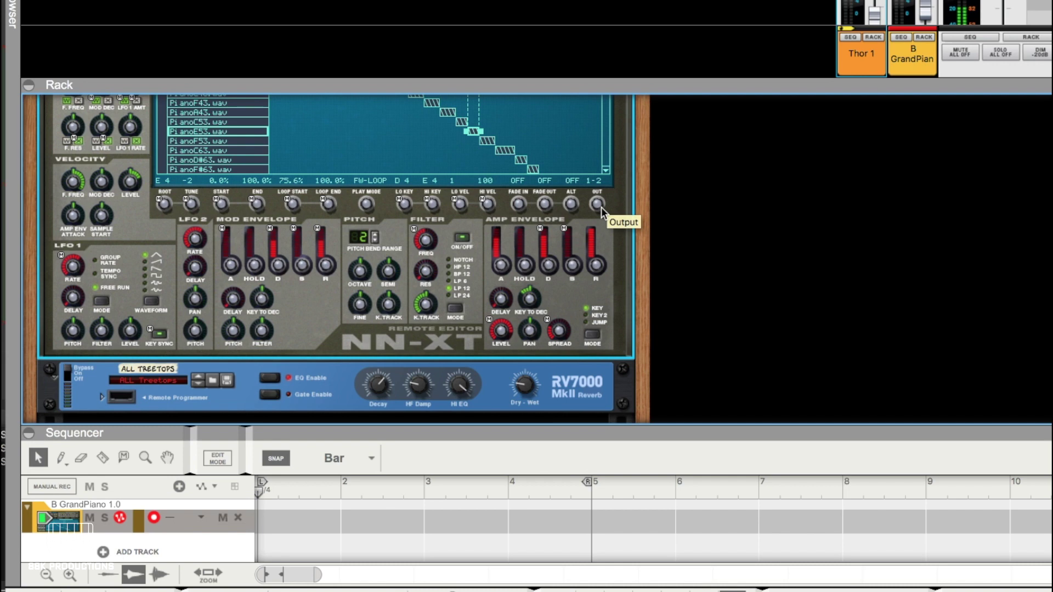